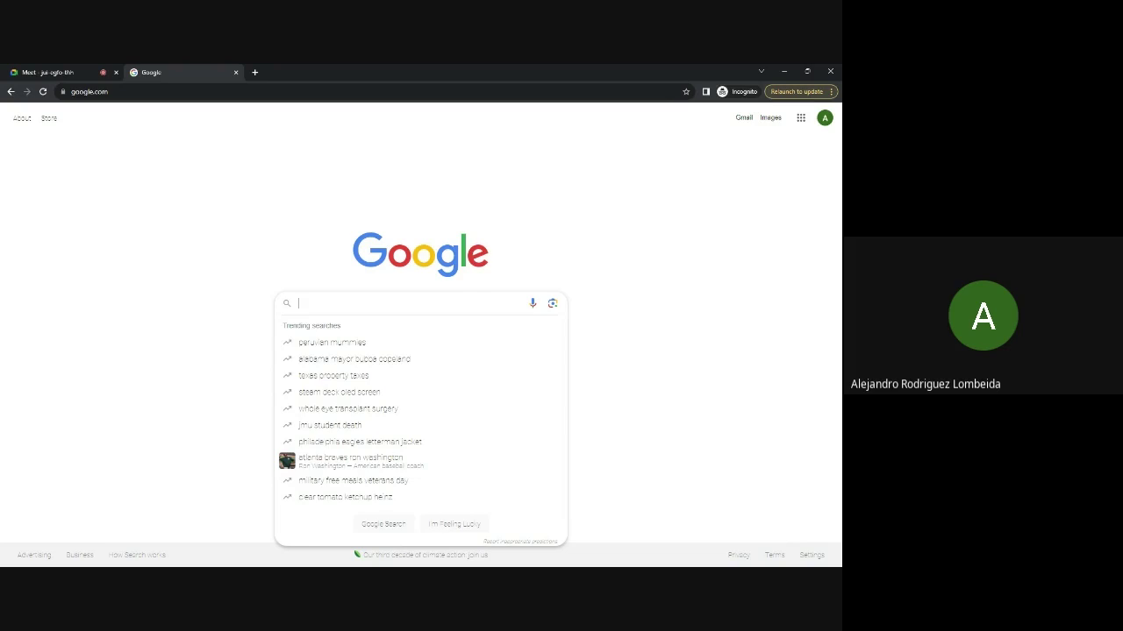
# Find the MyUNLV portal by searching the web for "myunlv" and enter the student homepage through the Current Students/Faculty/Staff login
pyautogui.write('myunlv')
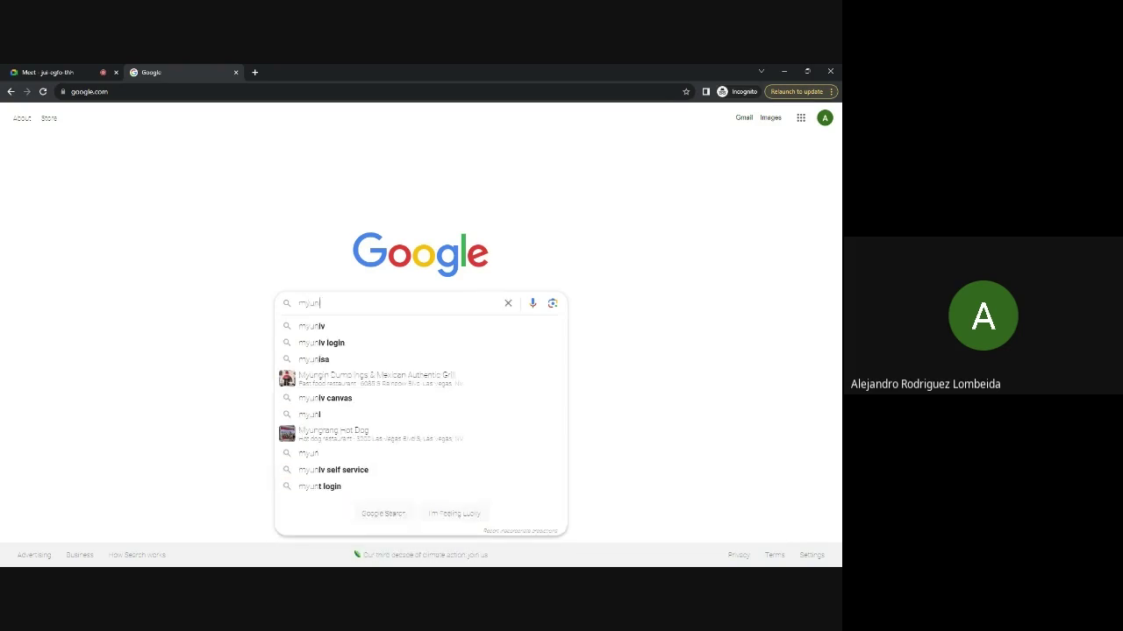
pyautogui.press('Return')
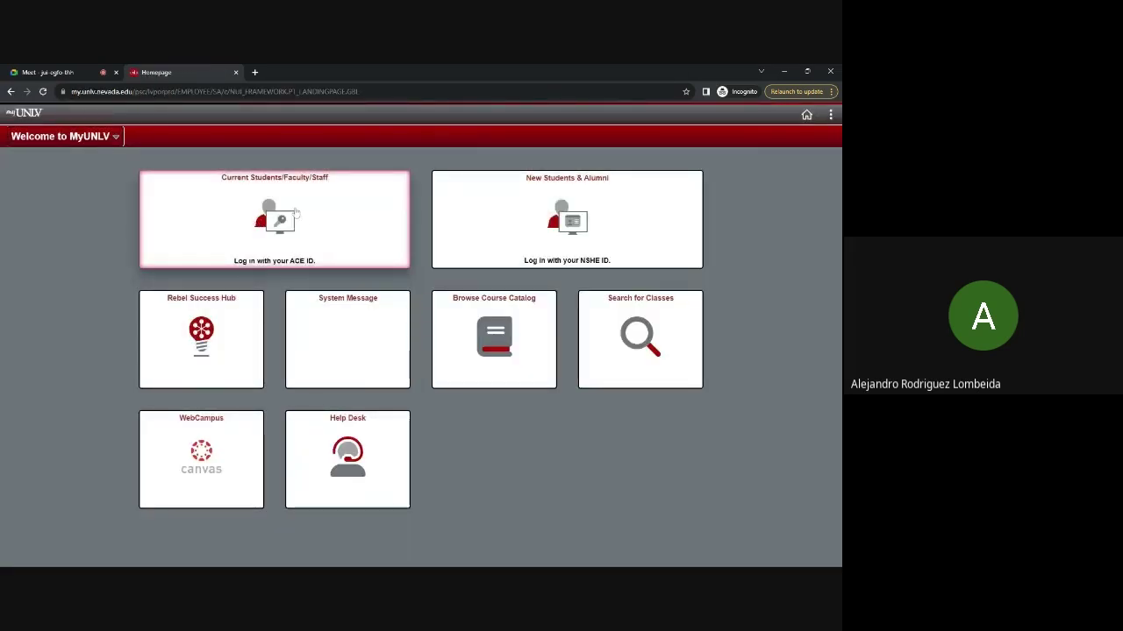
pyautogui.click(322, 204)
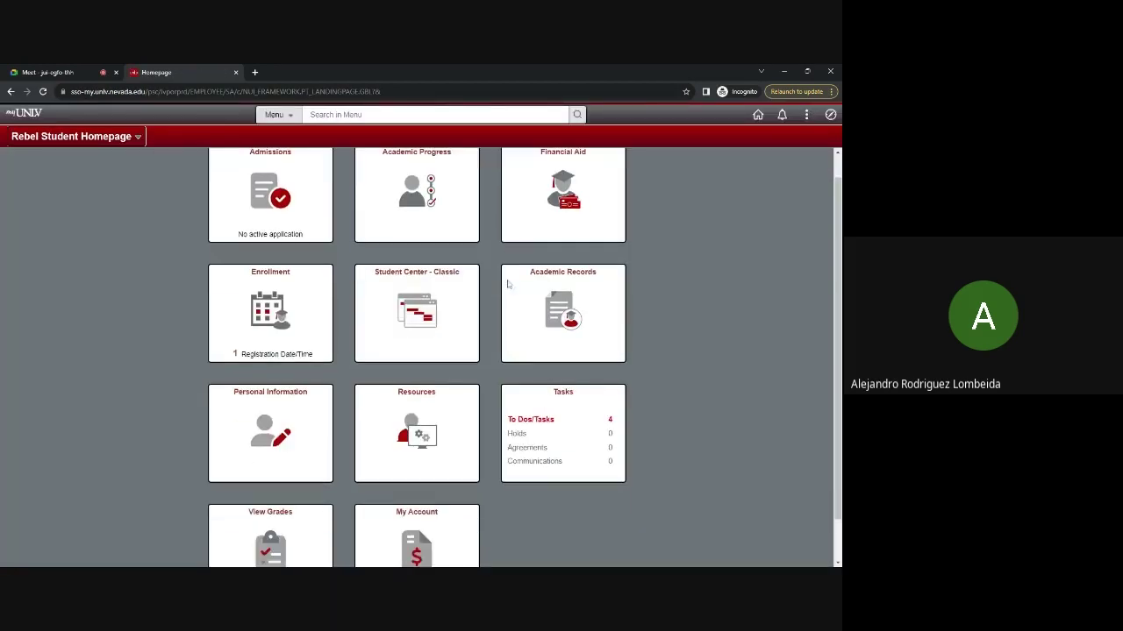
pyautogui.scroll(2, 500, 287)
pyautogui.scroll(-1, 501, 287)
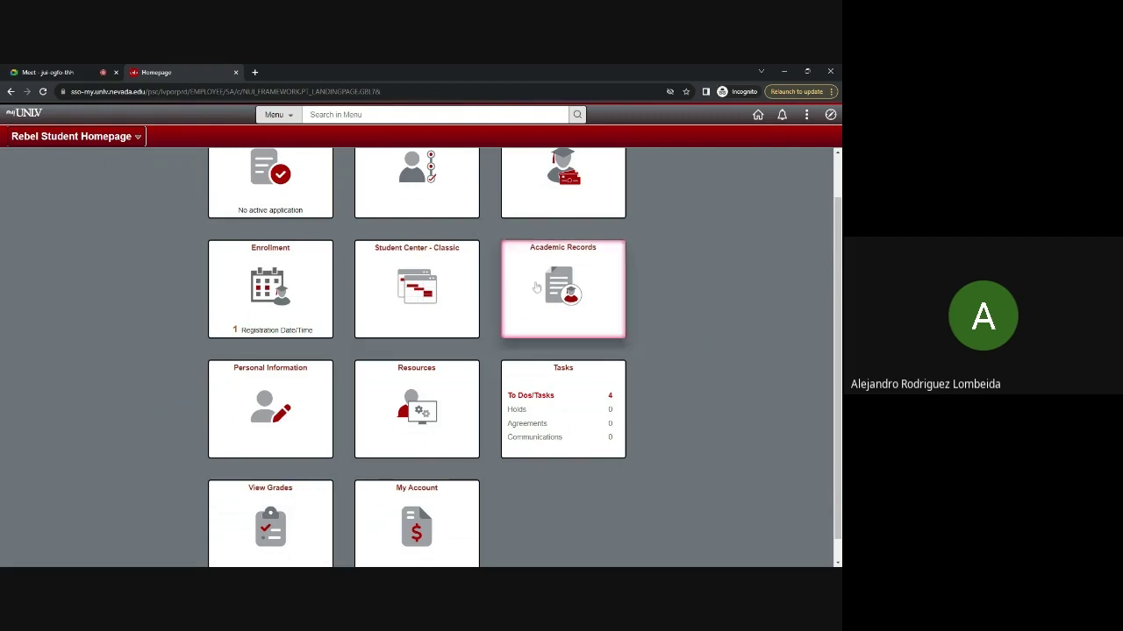
pyautogui.scroll(1, 531, 290)
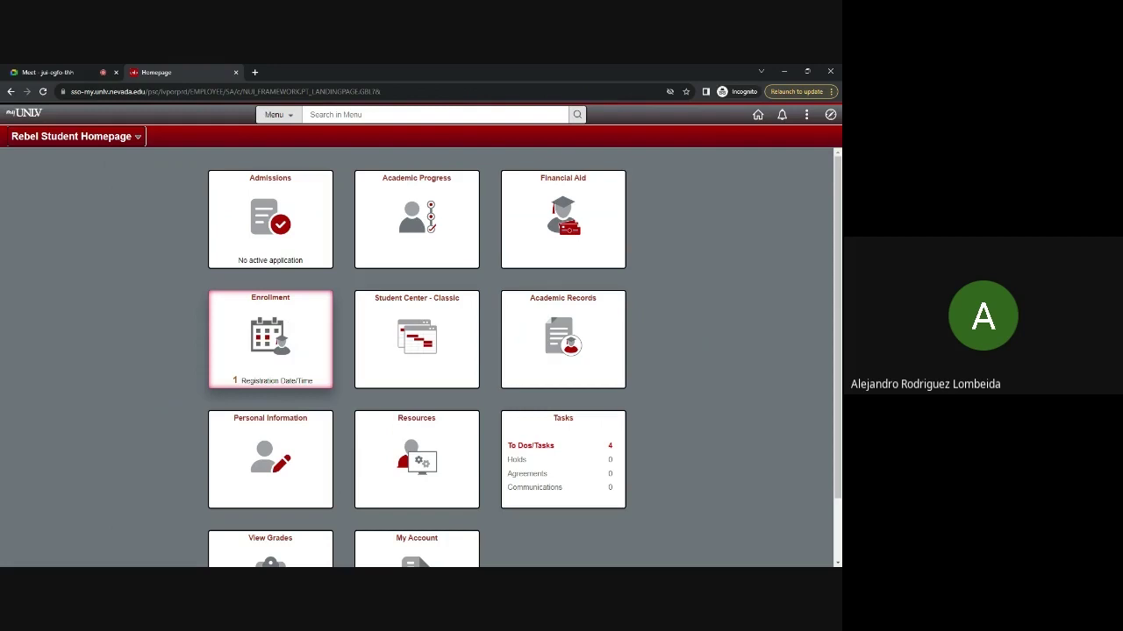
# Search the 2024 Spring term's classes for the keyword MBA from the enrollment section
pyautogui.click(293, 325)
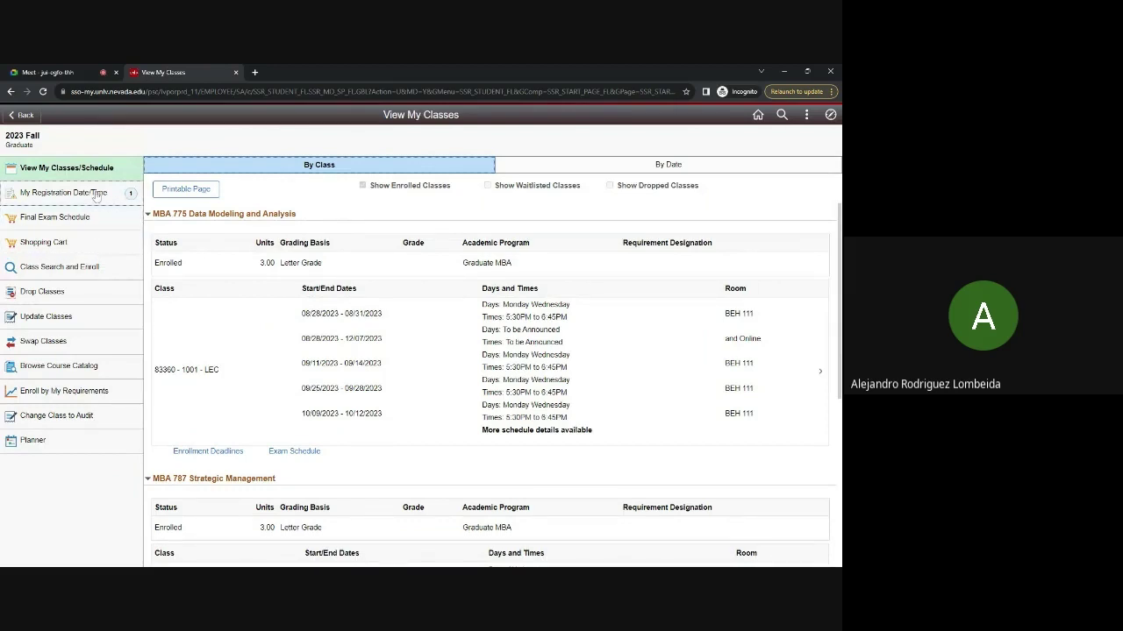
pyautogui.click(98, 269)
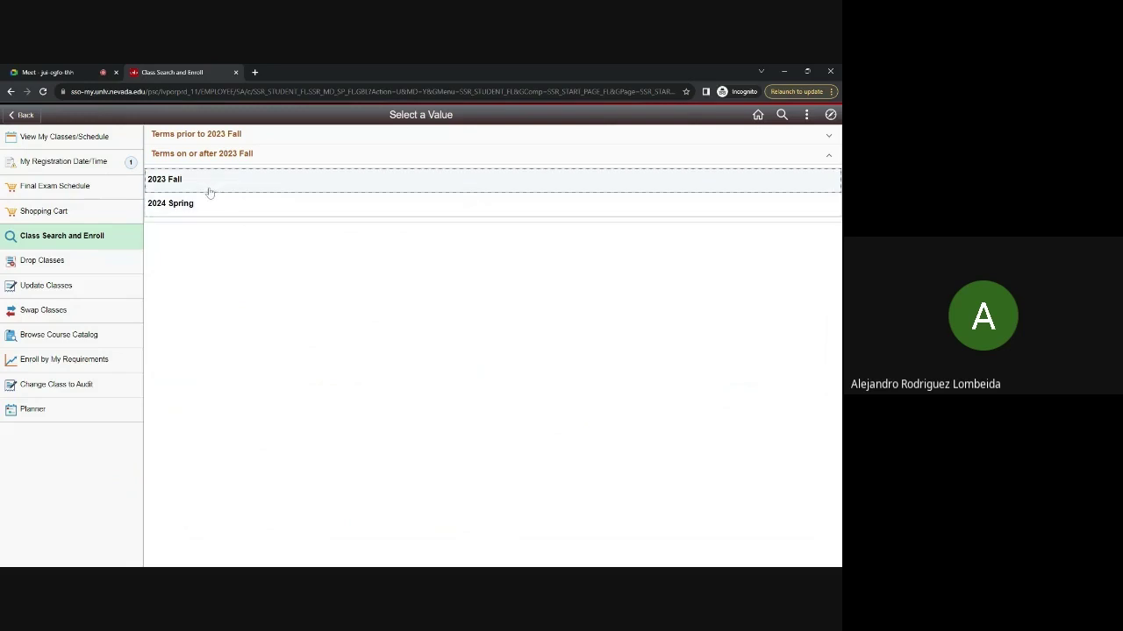
pyautogui.click(208, 204)
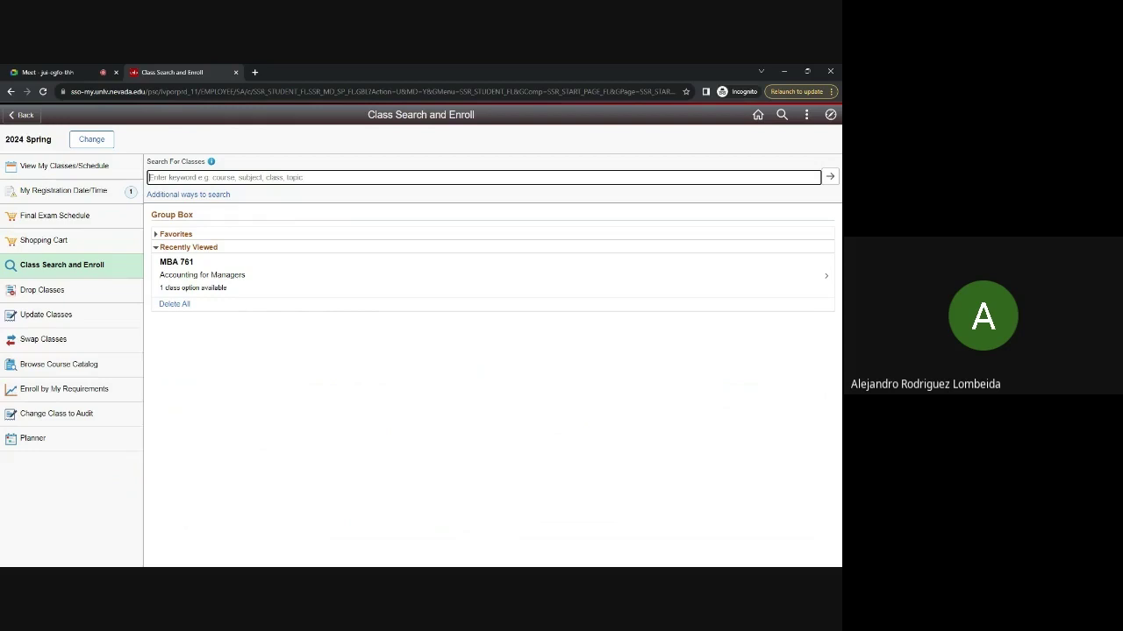
pyautogui.write('MBA')
pyautogui.press('Return')
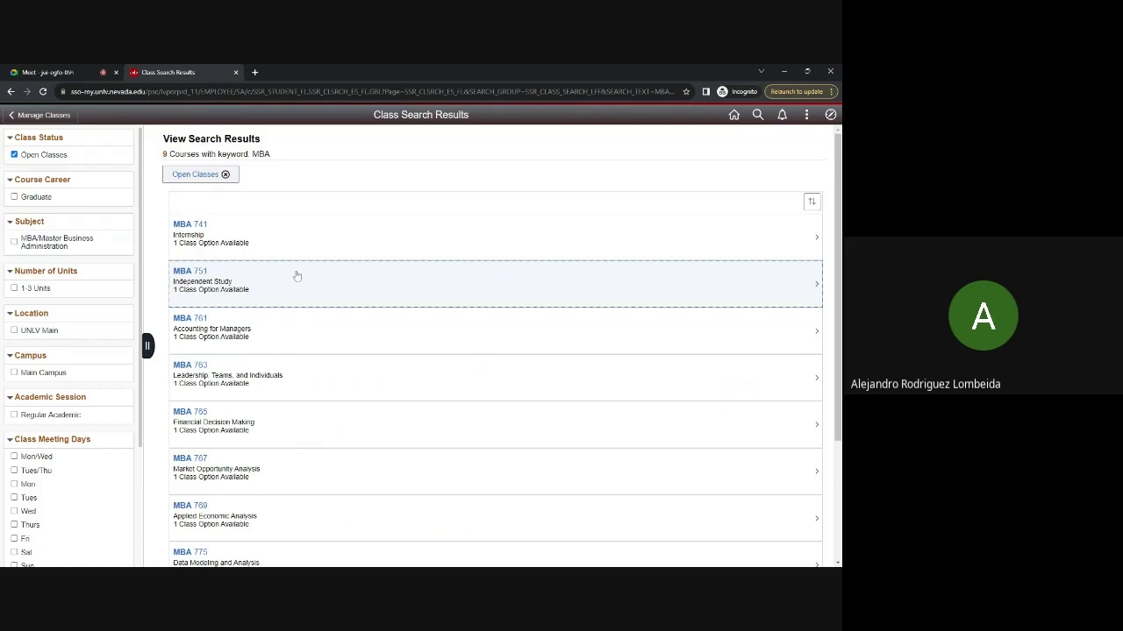
# Open MBA 761 Accounting for Managers from the results and select its class option to show the enrollment preferences
pyautogui.scroll(-2, 248, 276)
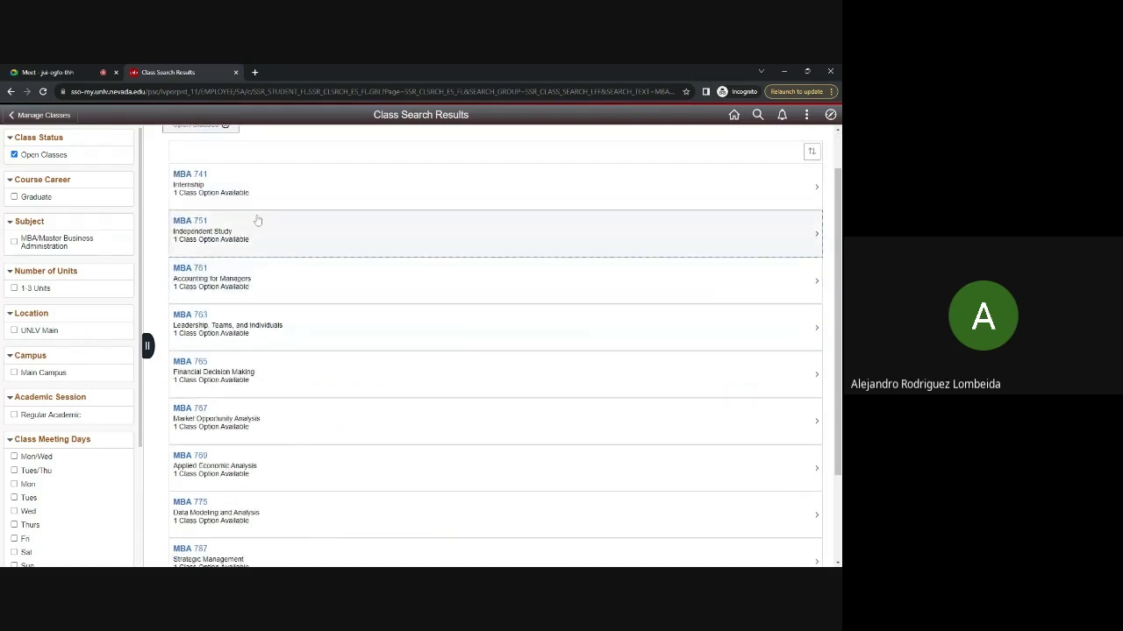
pyautogui.scroll(-3, 249, 322)
pyautogui.scroll(3, 250, 386)
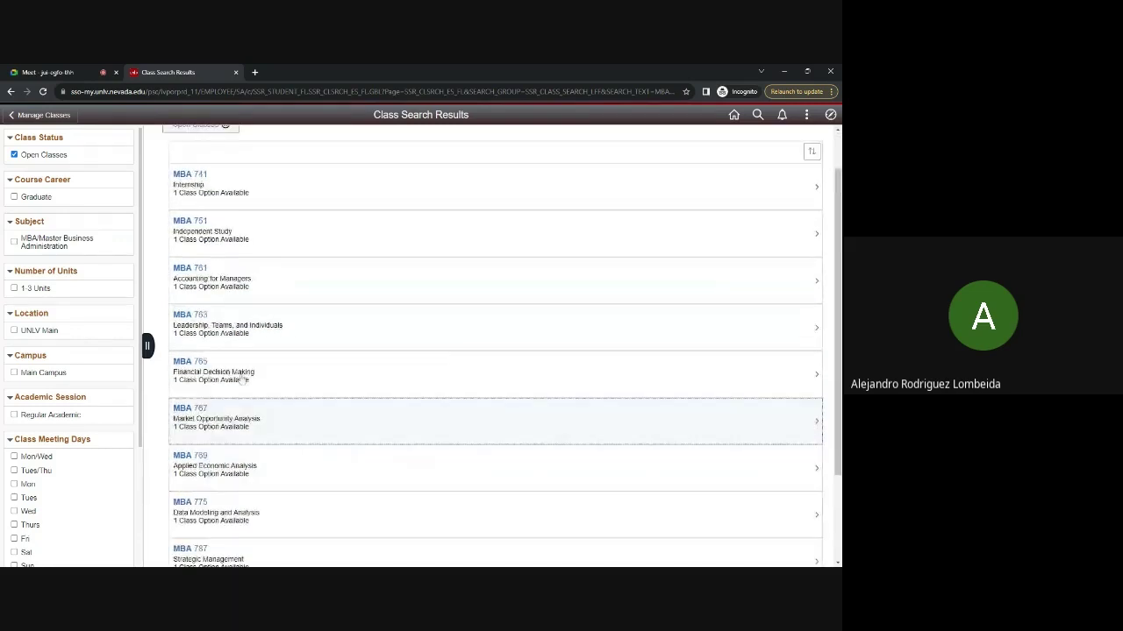
pyautogui.click(277, 281)
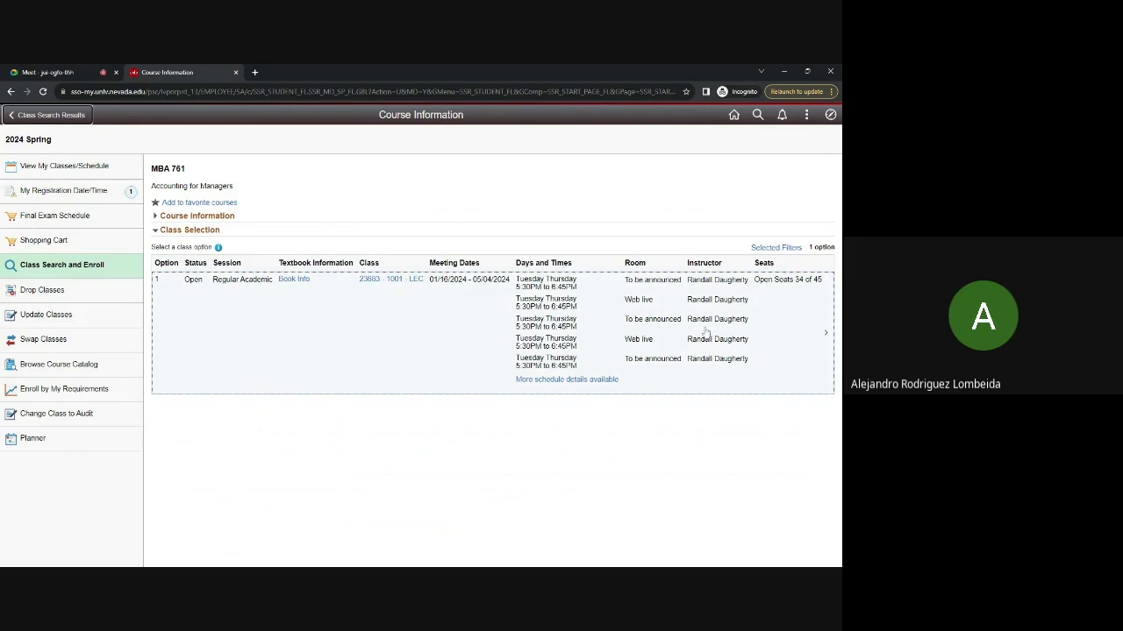
pyautogui.click(752, 323)
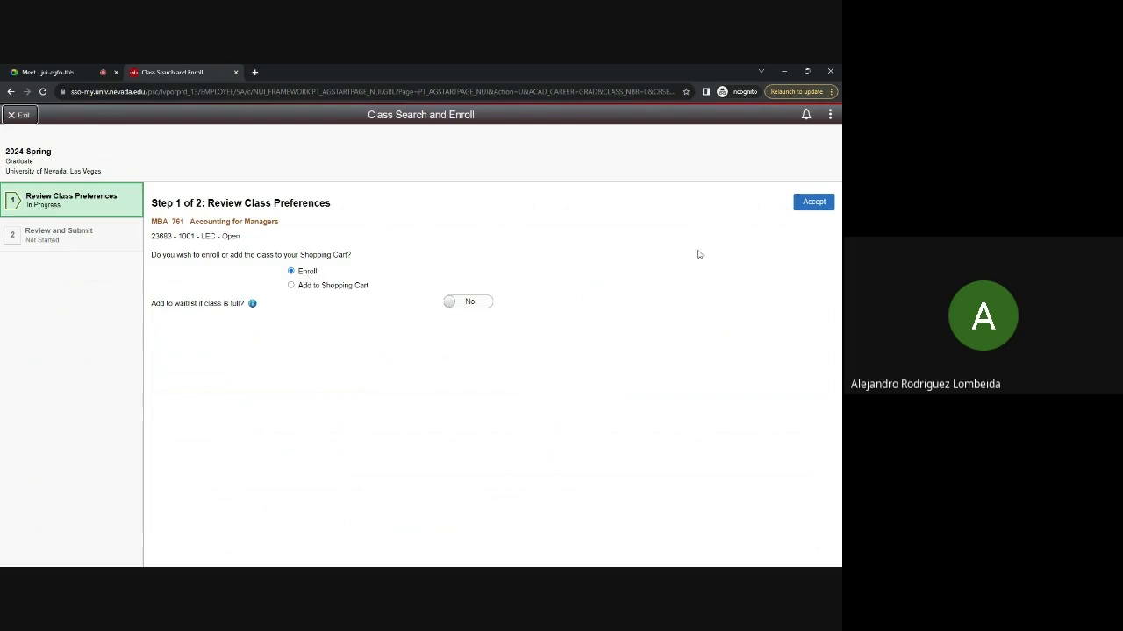
# Exit the MBA 761 enrollment without accepting and return to the 2024 Spring class search page
pyautogui.click(26, 119)
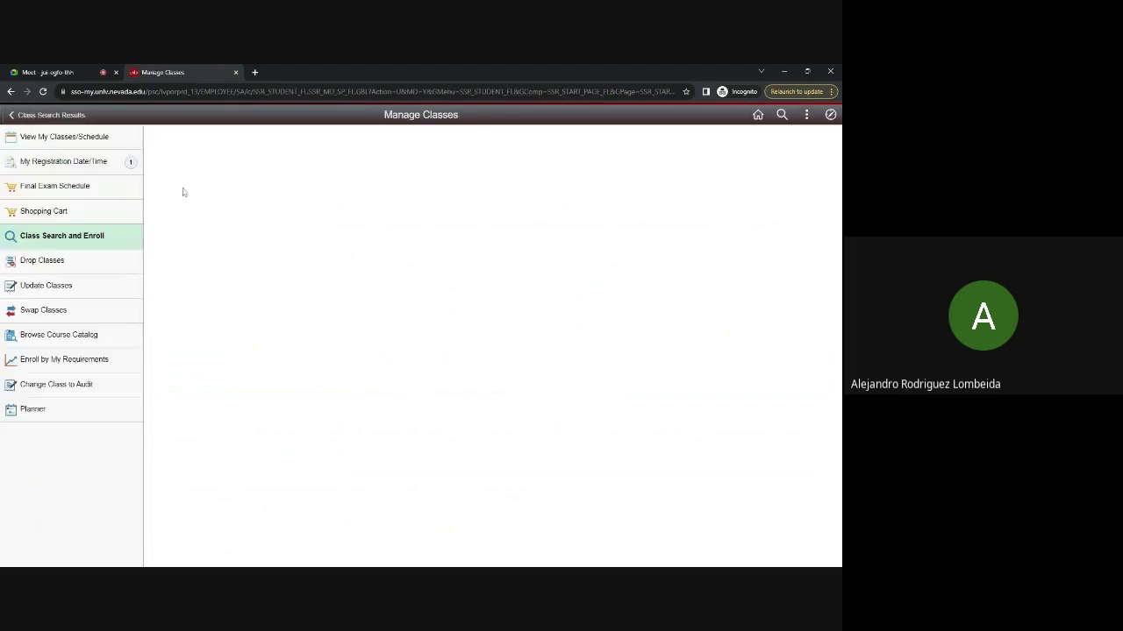
pyautogui.click(84, 119)
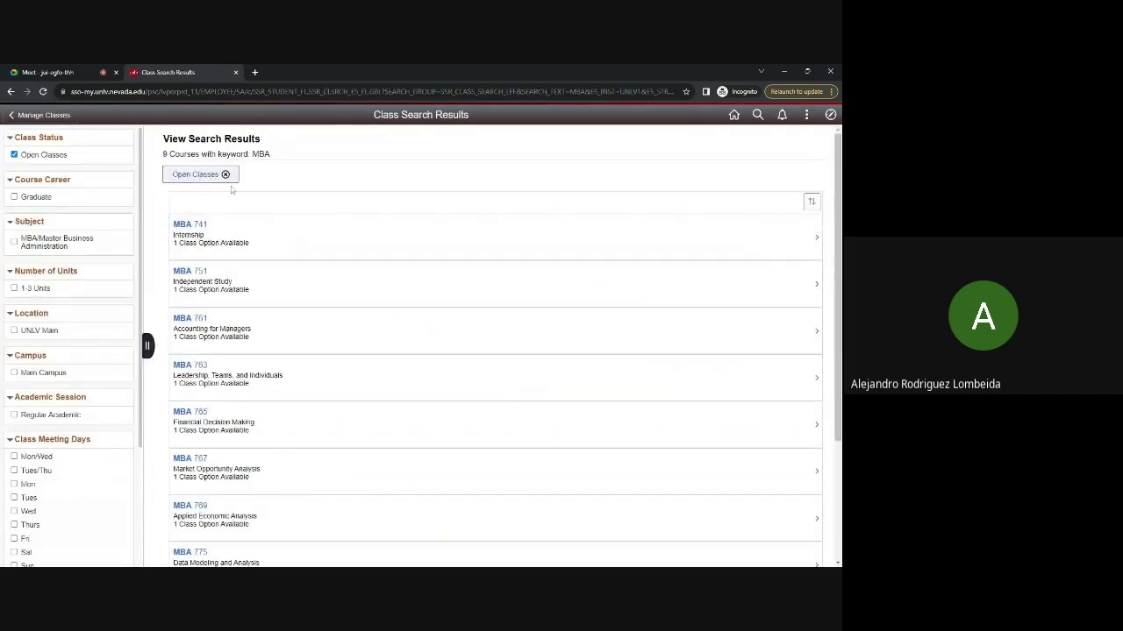
pyautogui.hotkey('alt', 'Left')
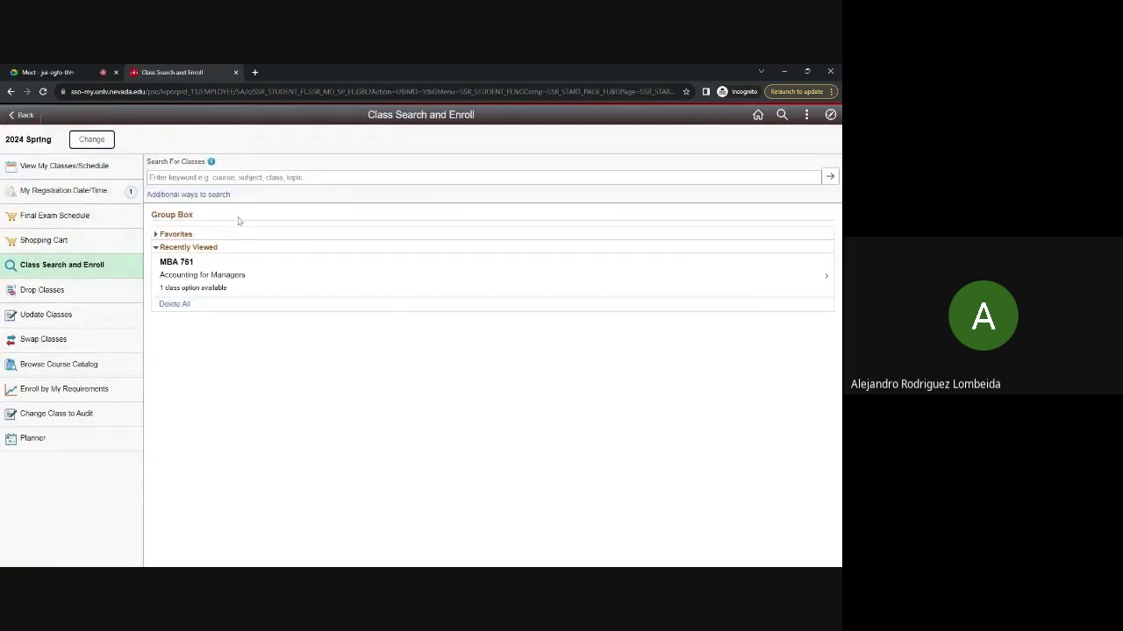
# Review the enrolled classes and meeting times in the 2023 Fall schedule
pyautogui.click(367, 271)
pyautogui.click(109, 176)
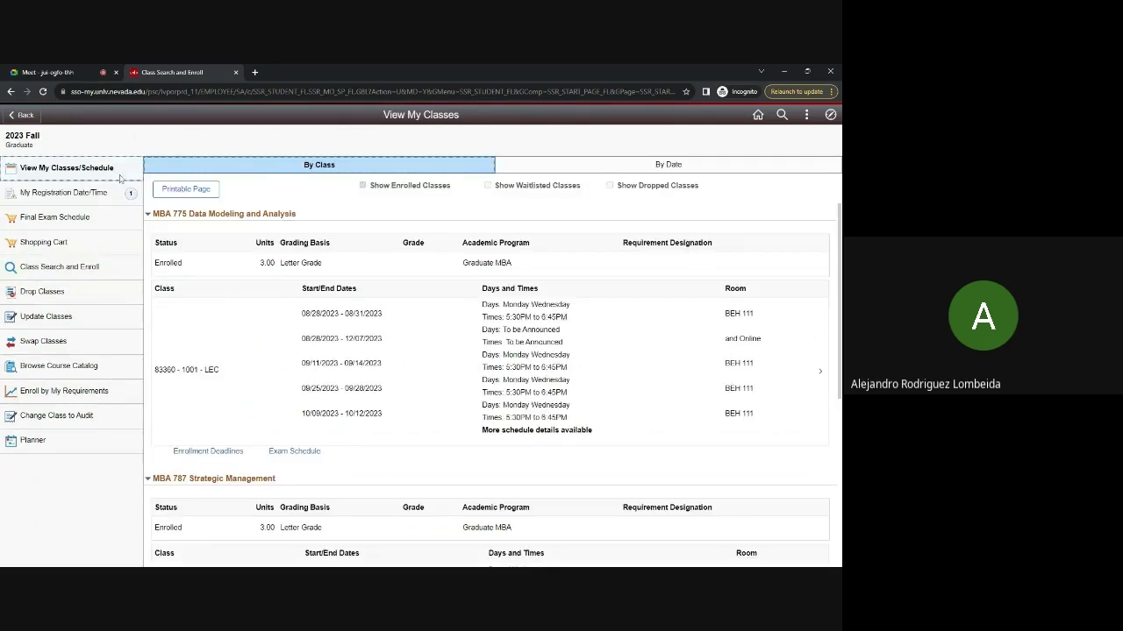
pyautogui.scroll(-5, 304, 279)
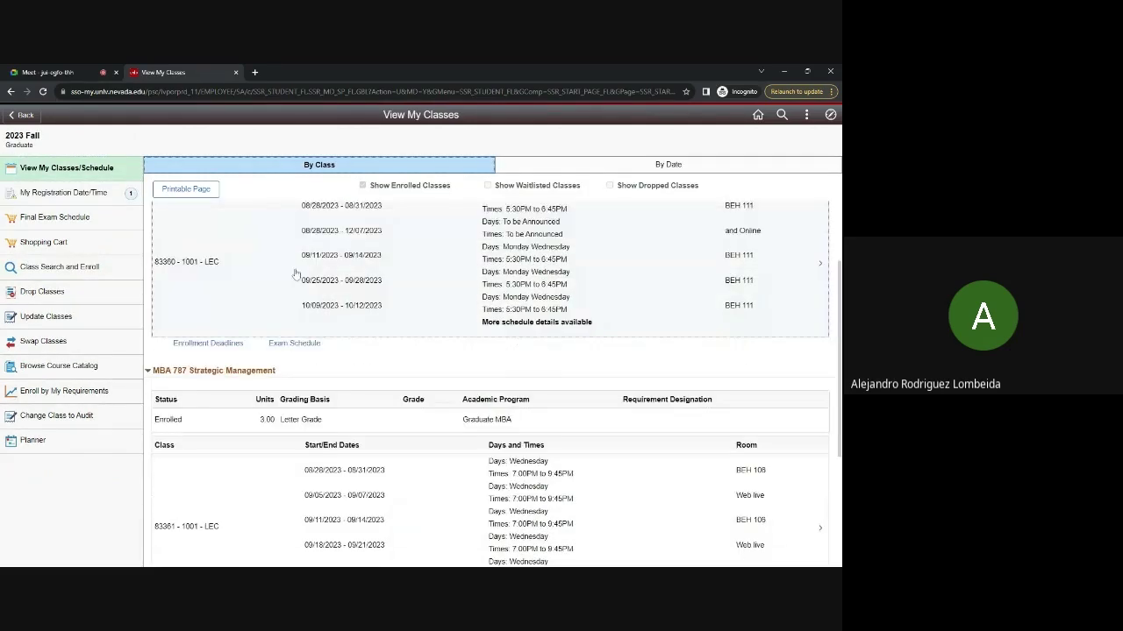
pyautogui.scroll(5, 263, 232)
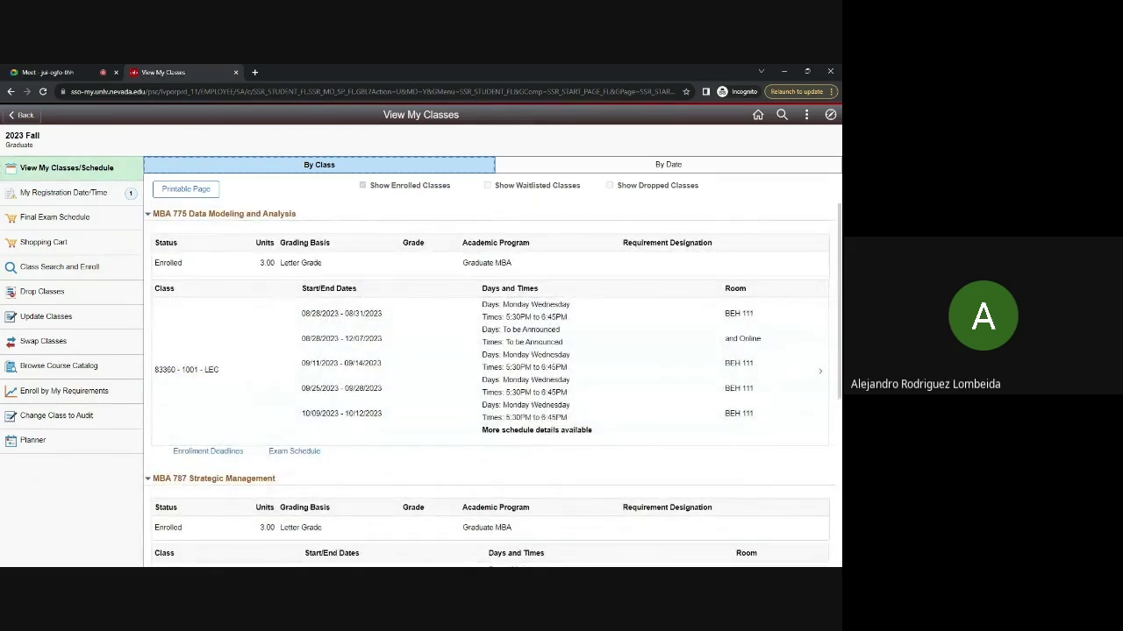
pyautogui.scroll(-2, 490, 386)
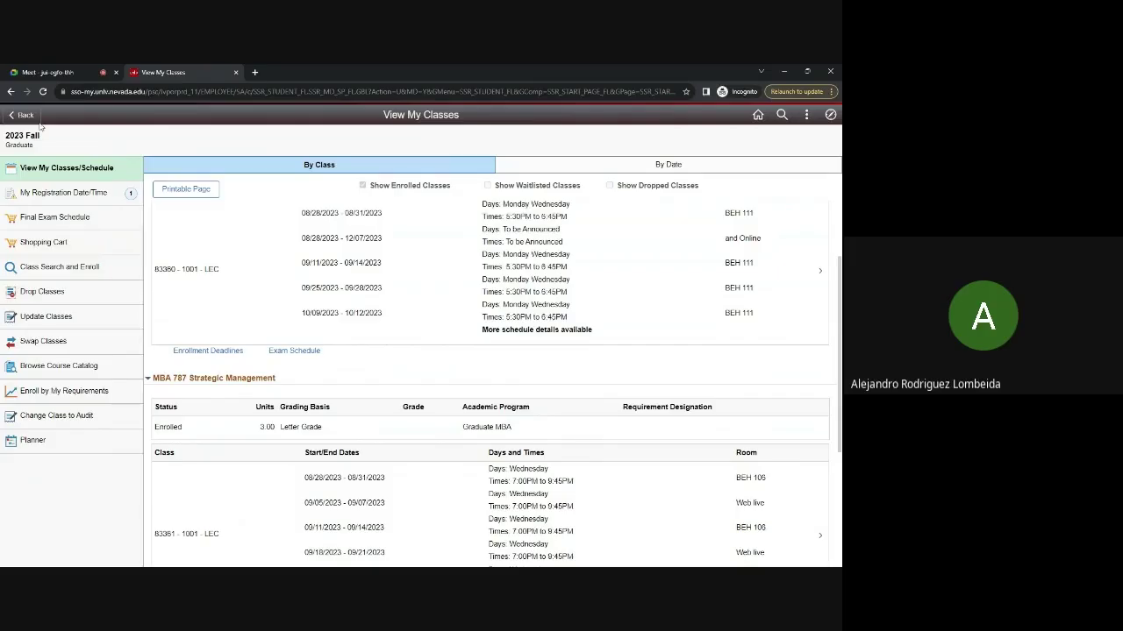
# Reopen Enrollment from the student homepage, mark MBA 775 Data Modeling and Analysis for dropping, and exit without submitting
pyautogui.click(26, 119)
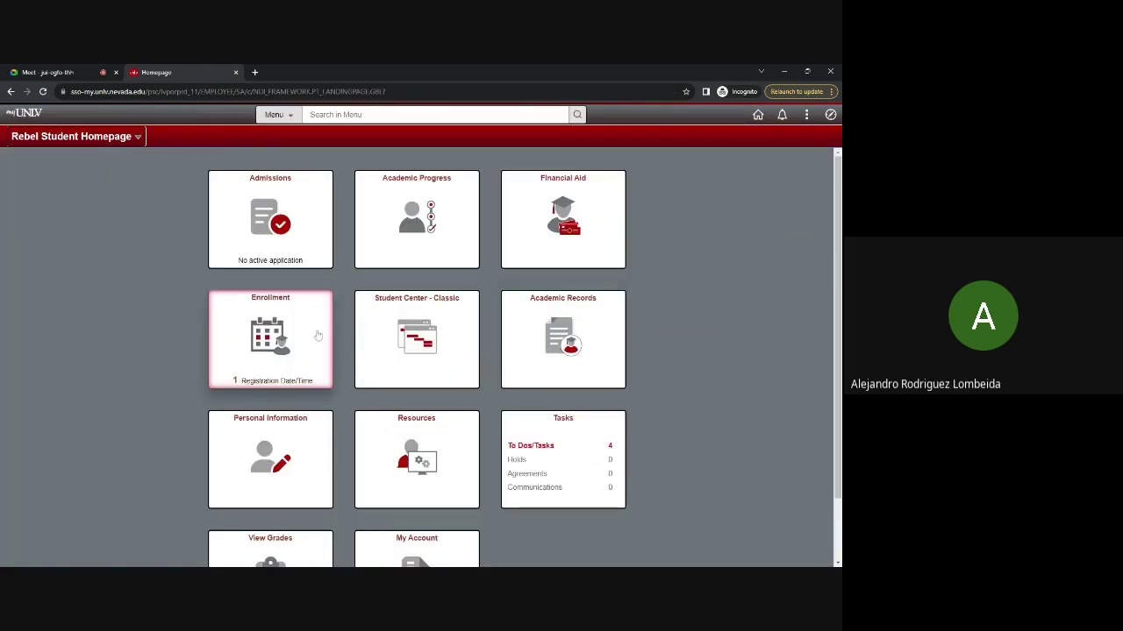
pyautogui.click(319, 335)
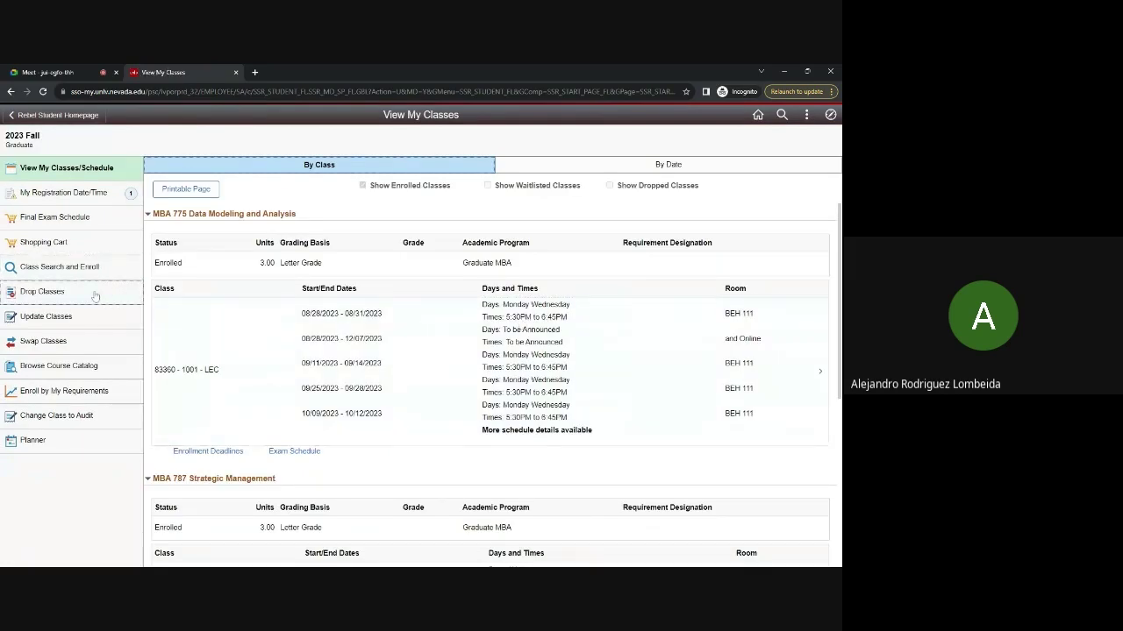
pyautogui.click(95, 295)
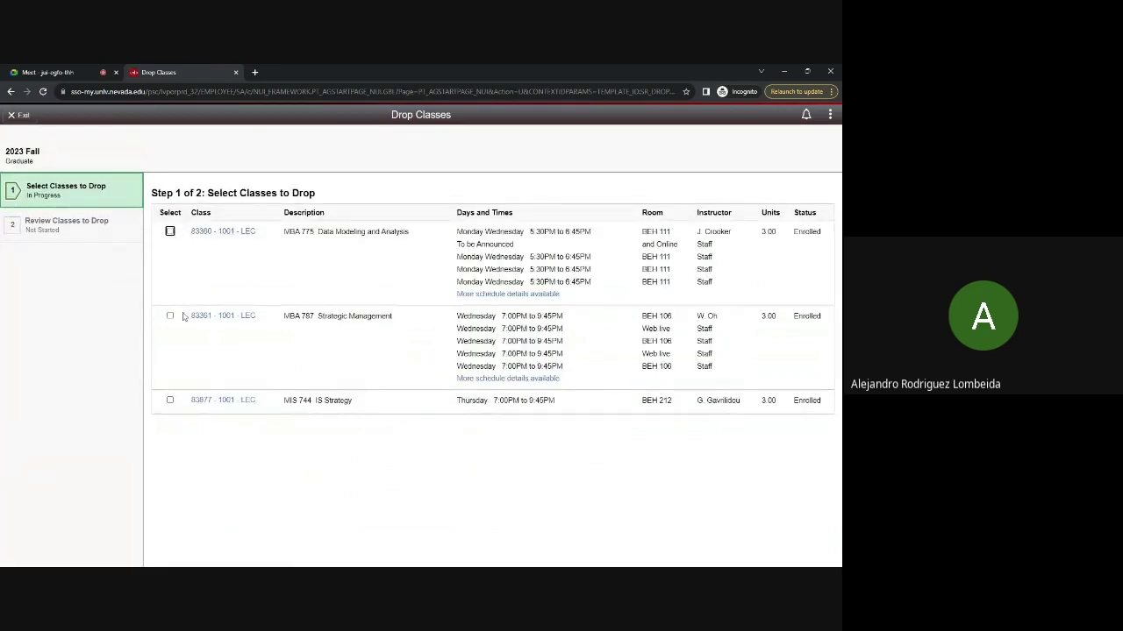
pyautogui.click(170, 231)
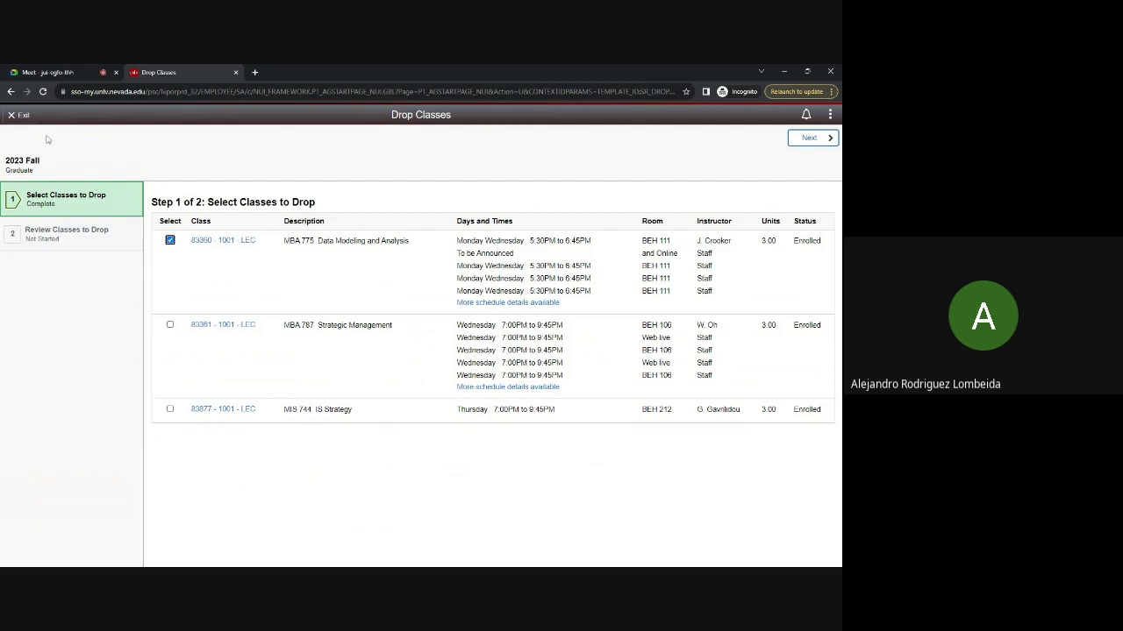
pyautogui.click(20, 115)
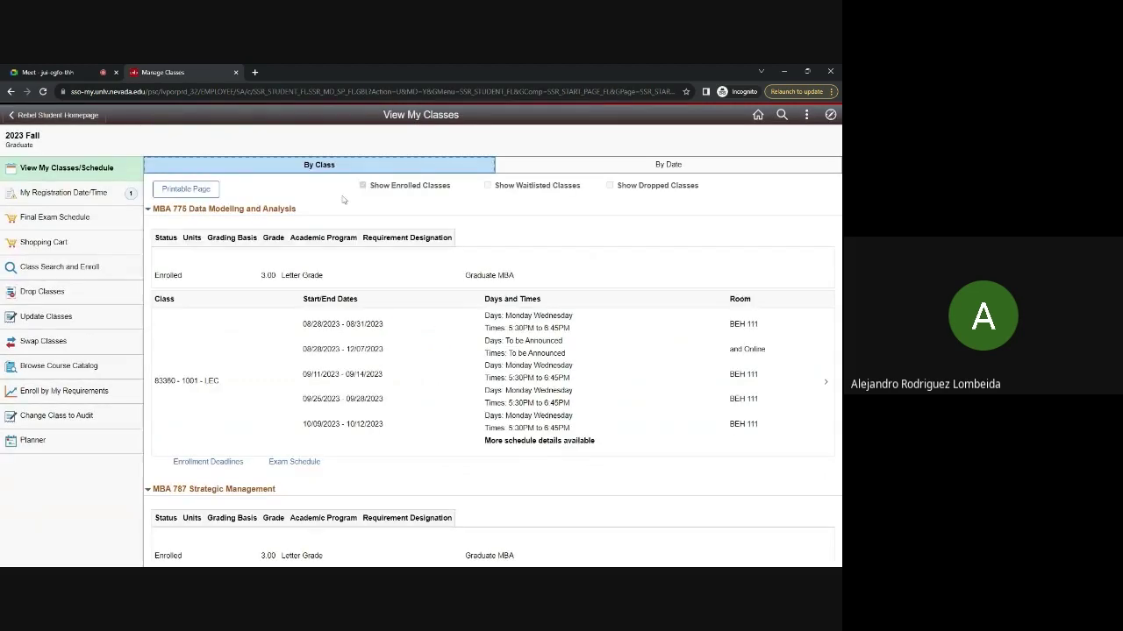
# Choose MBA 775 Data Modeling and Analysis as the class to swap, and return to the student homepage without searching for a replacement
pyautogui.click(68, 342)
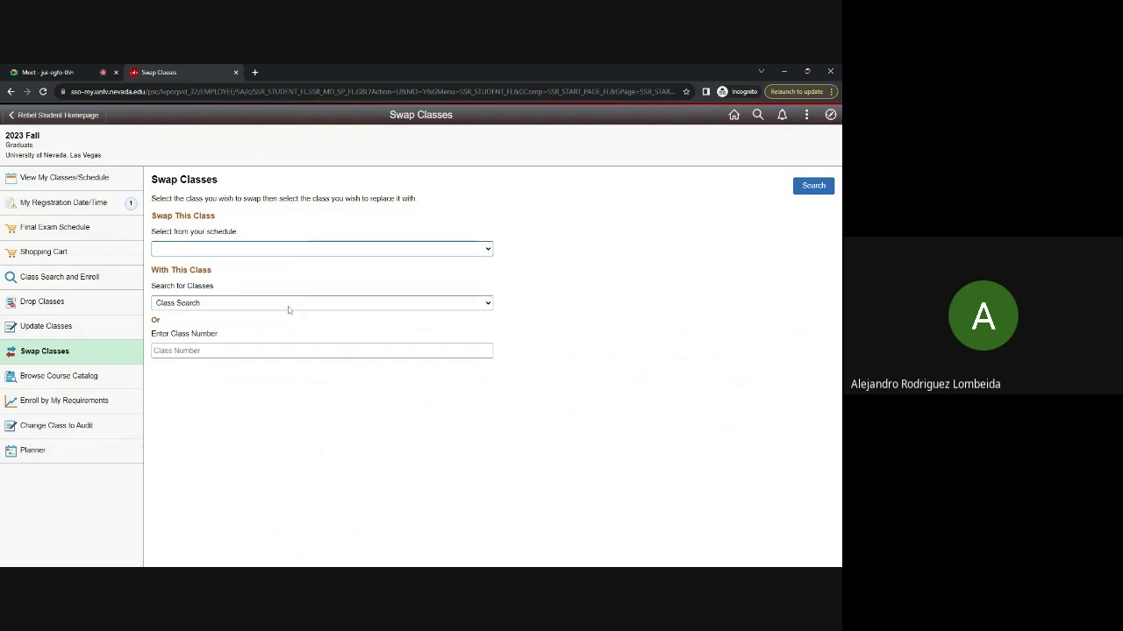
pyautogui.click(288, 275)
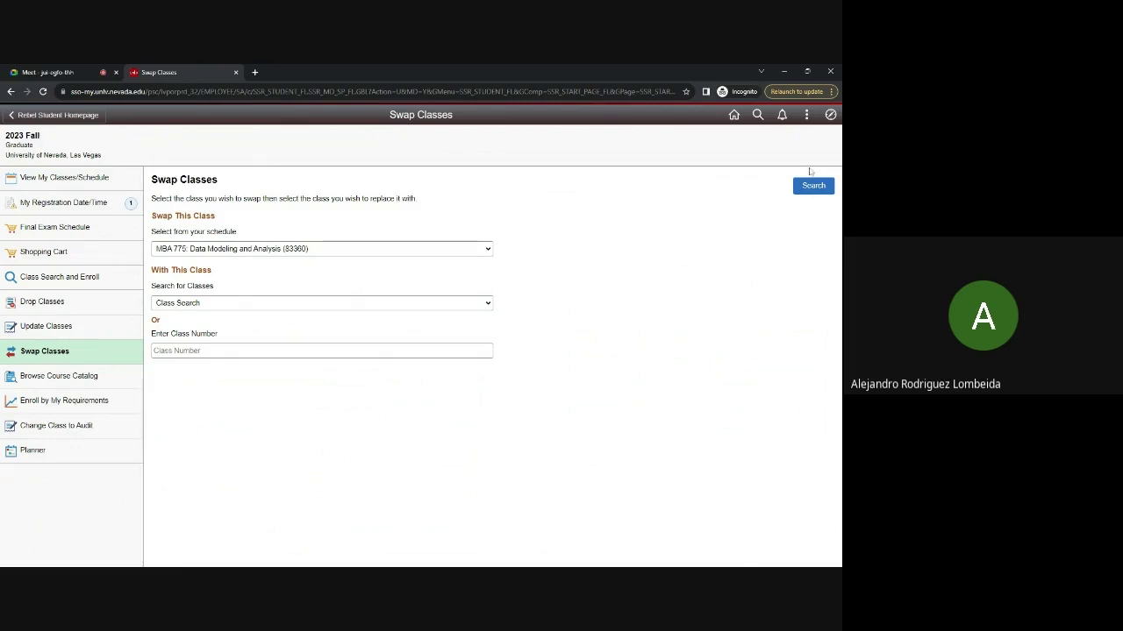
pyautogui.click(88, 117)
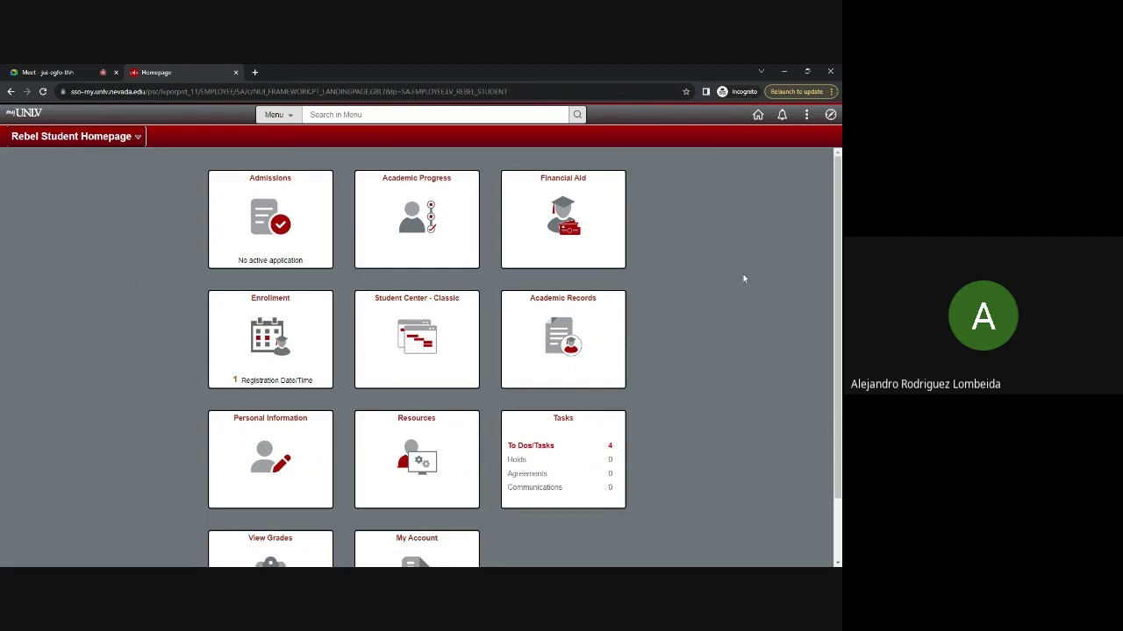
# Check the student tasks for holds, view the hold details, and return to the student homepage
pyautogui.scroll(-1, 438, 368)
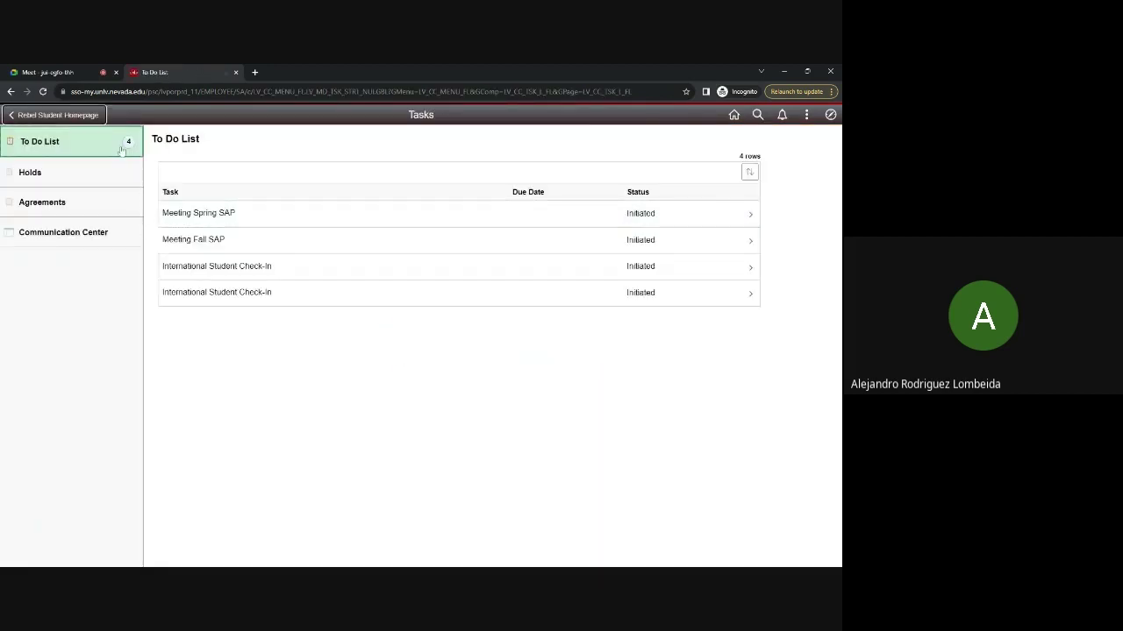
pyautogui.click(85, 175)
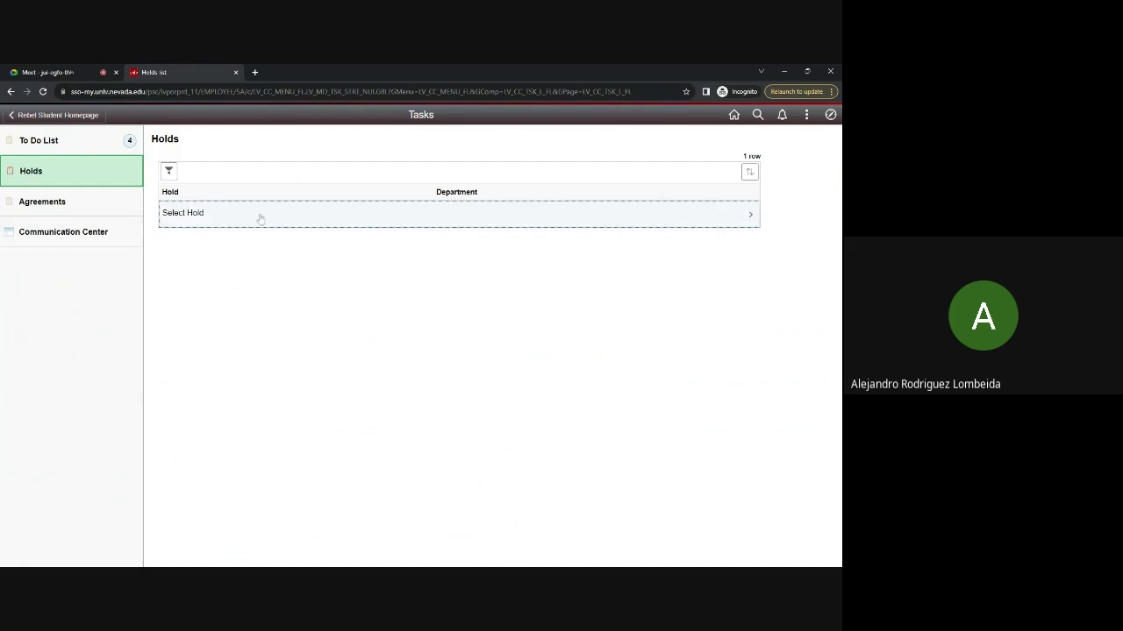
pyautogui.click(429, 226)
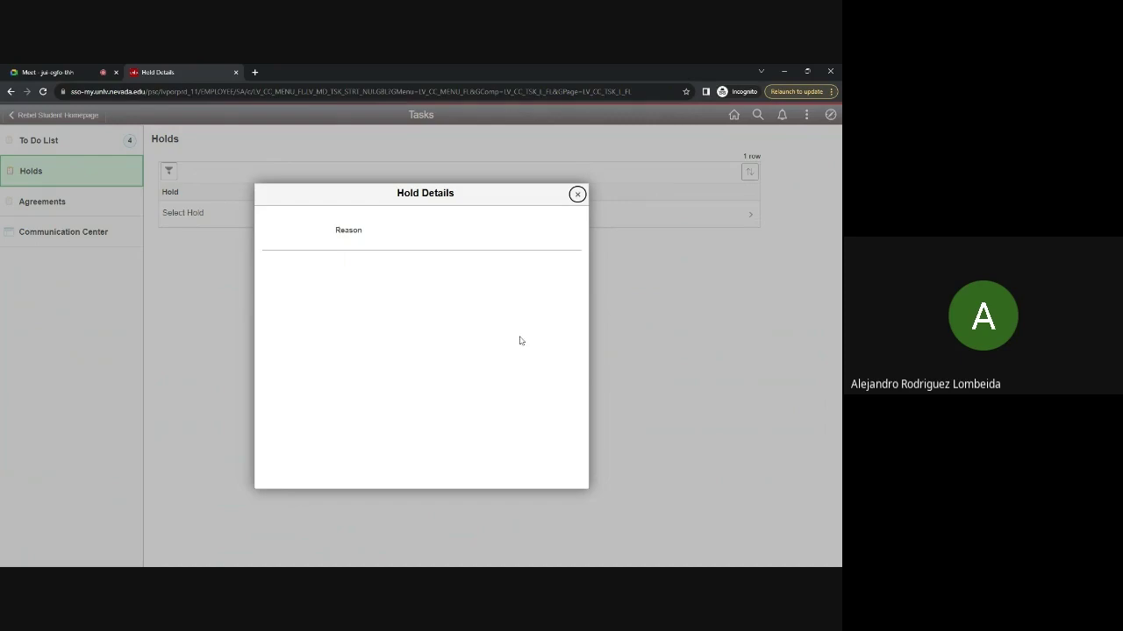
pyautogui.click(576, 196)
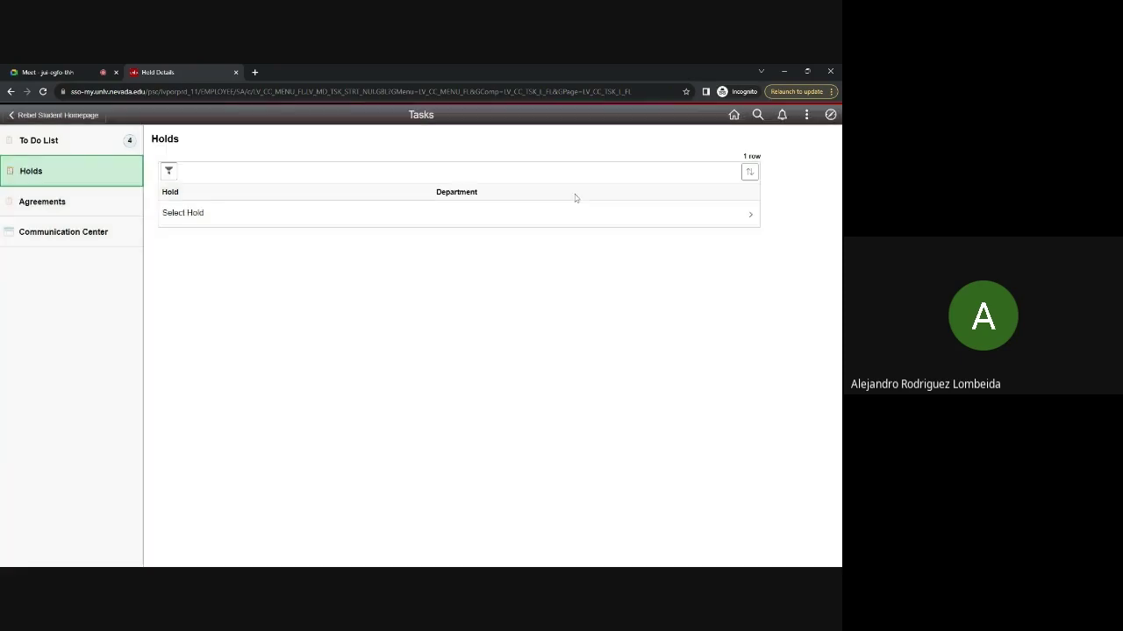
pyautogui.click(733, 120)
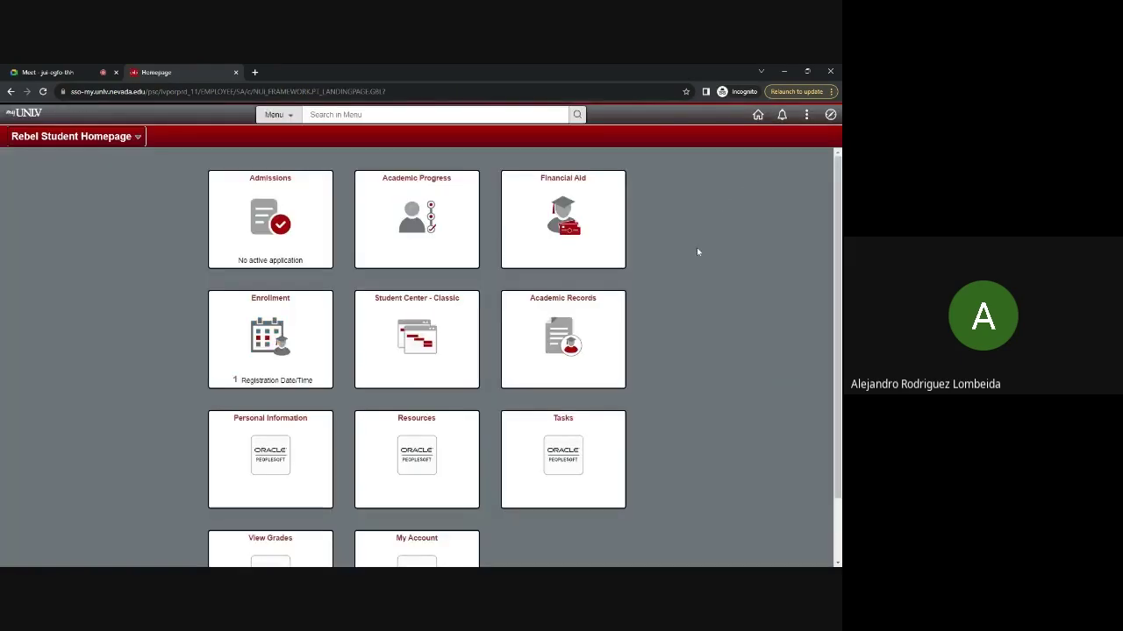
# Open My Account from the student homepage and view the account balance
pyautogui.scroll(-1, 678, 256)
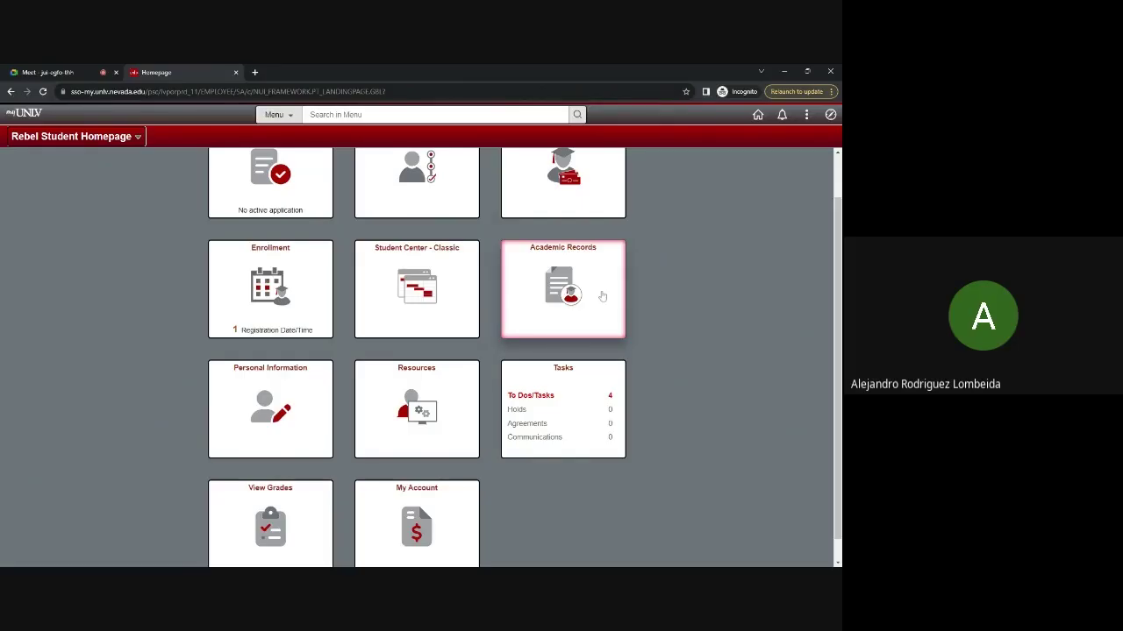
pyautogui.scroll(-1, 419, 427)
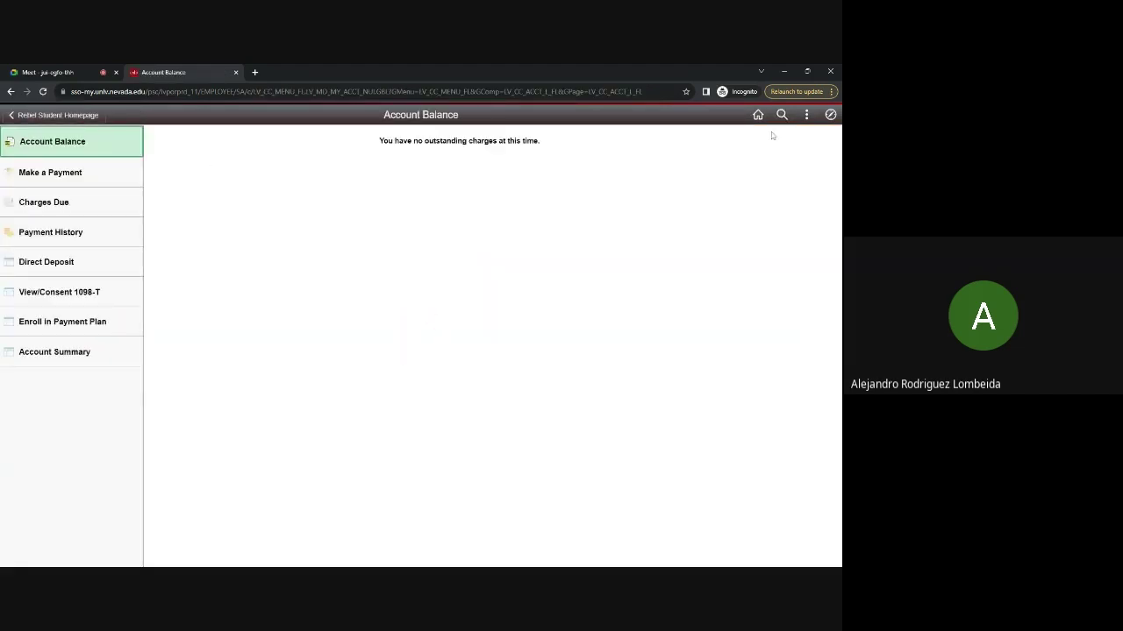
pyautogui.scroll(-2, 436, 507)
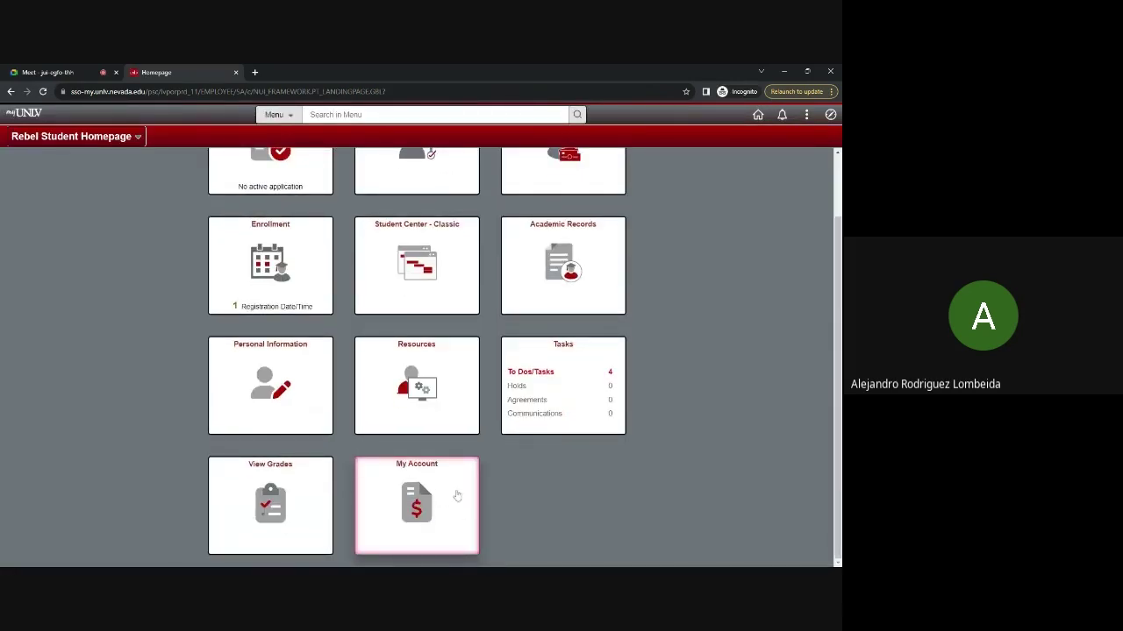
pyautogui.click(432, 498)
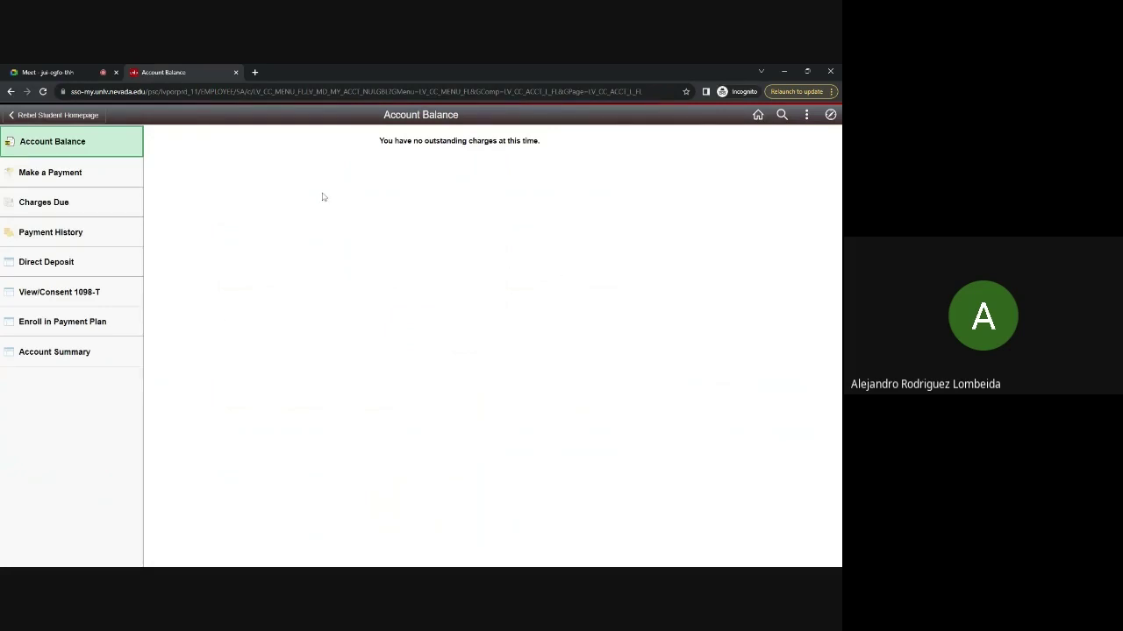
# View the charges due and the payment plan enrollment page, and return to the student homepage
pyautogui.click(100, 201)
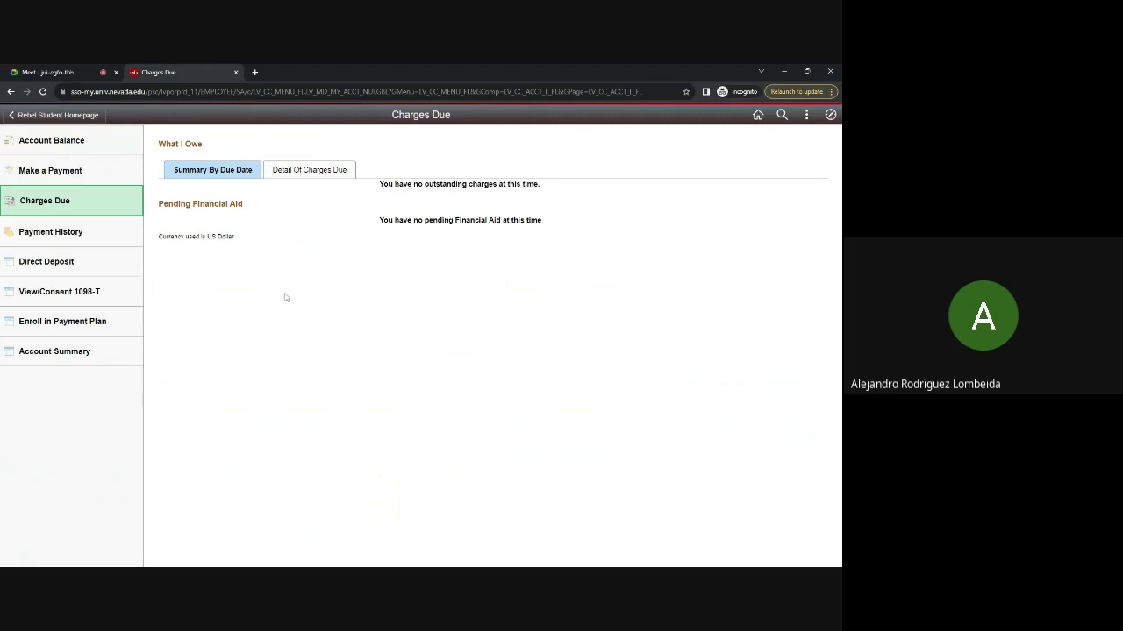
pyautogui.click(101, 325)
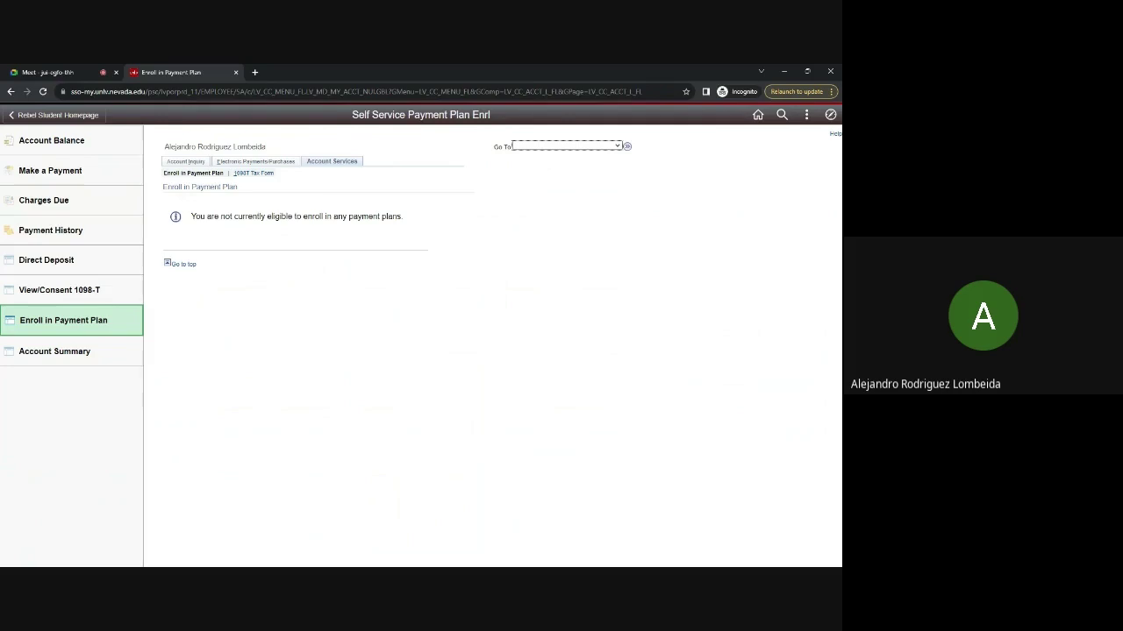
pyautogui.click(77, 121)
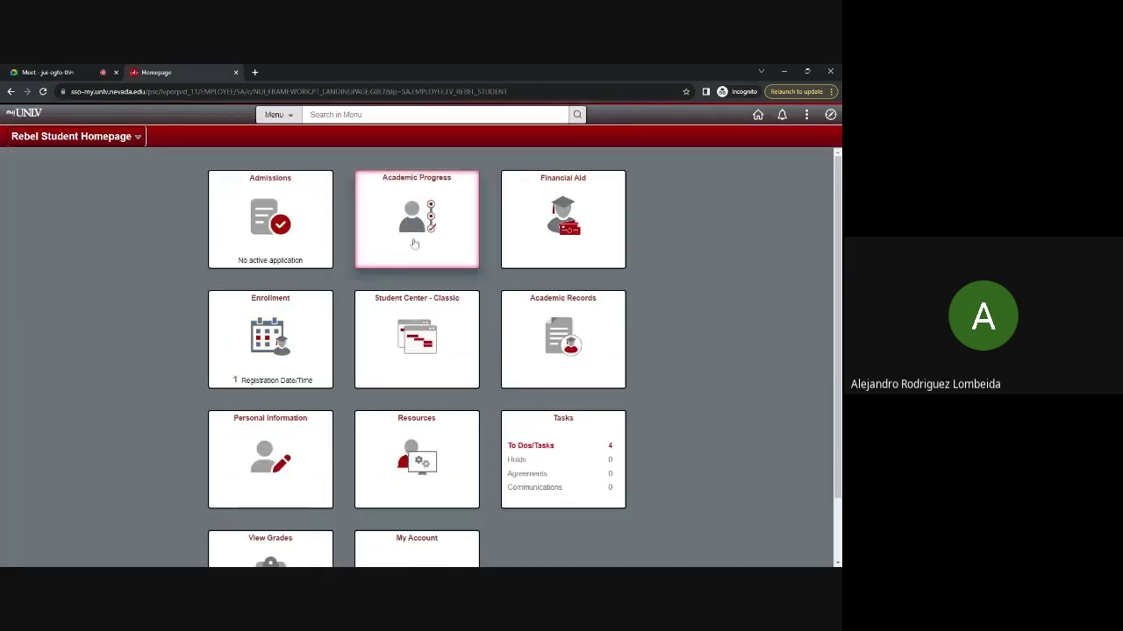